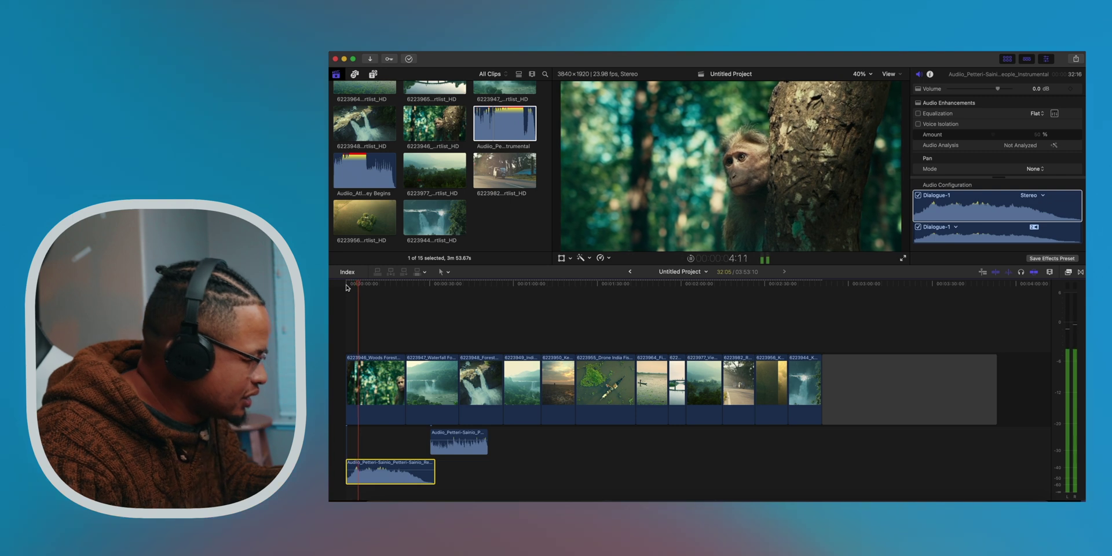
Park the playhead around 3:22, zoom the timeline in there, and play the music to find beats.
key("space")
key("Home")
left_click(357, 283)
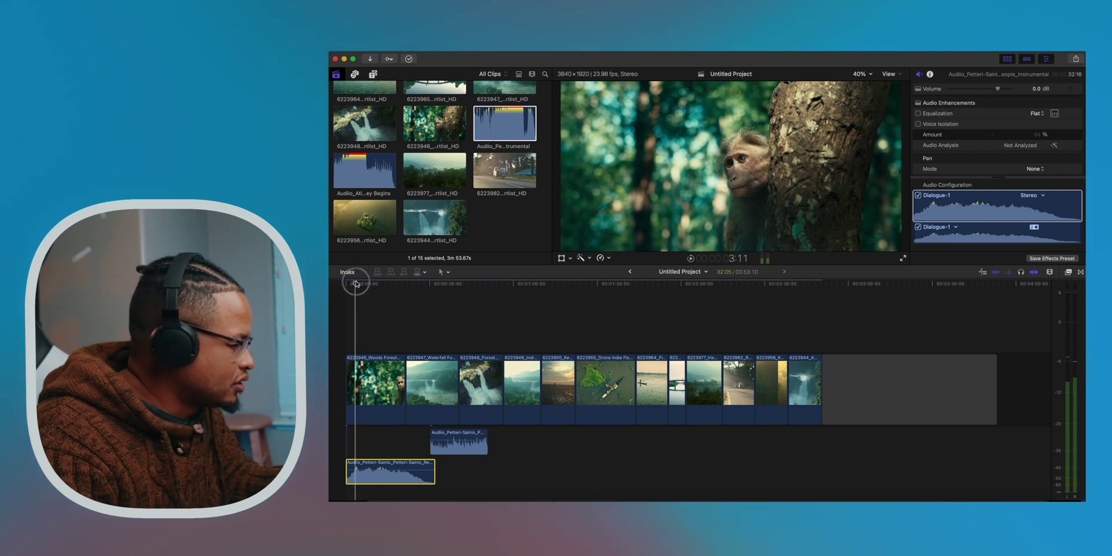
key("super+equal")
key("super+equal")
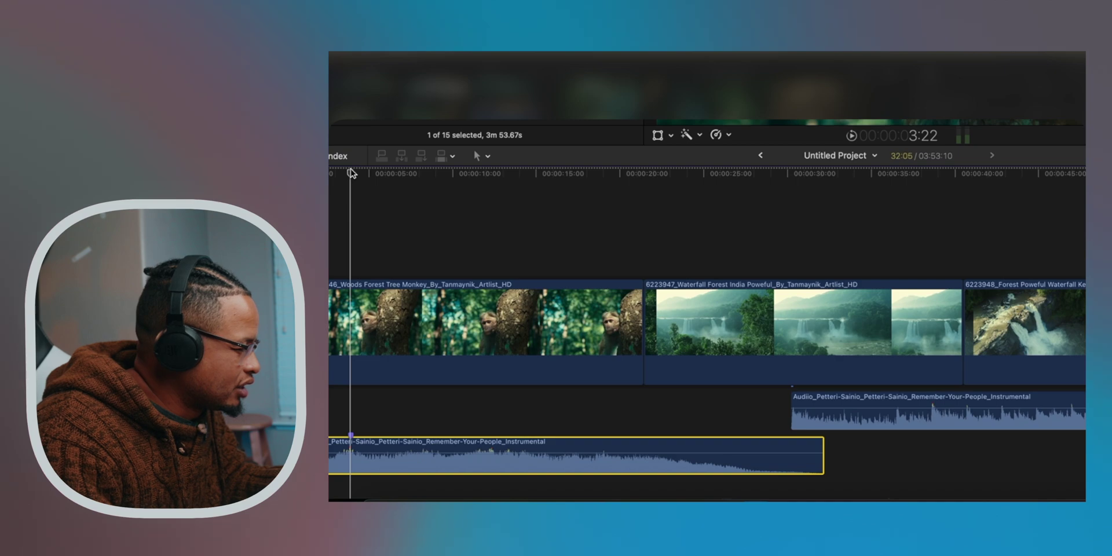
key("space")
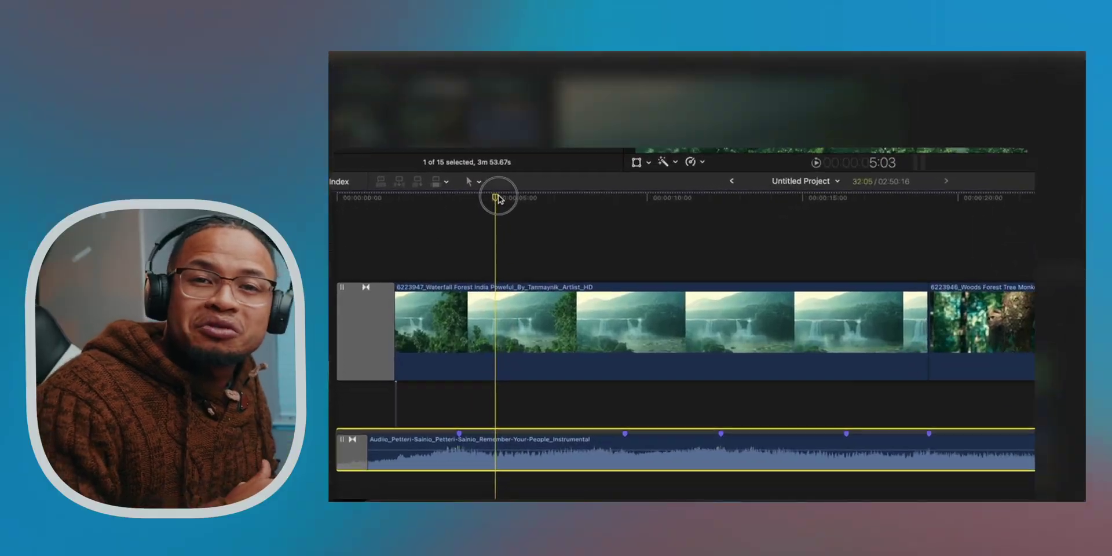
left_click_drag(498, 200, 468, 202)
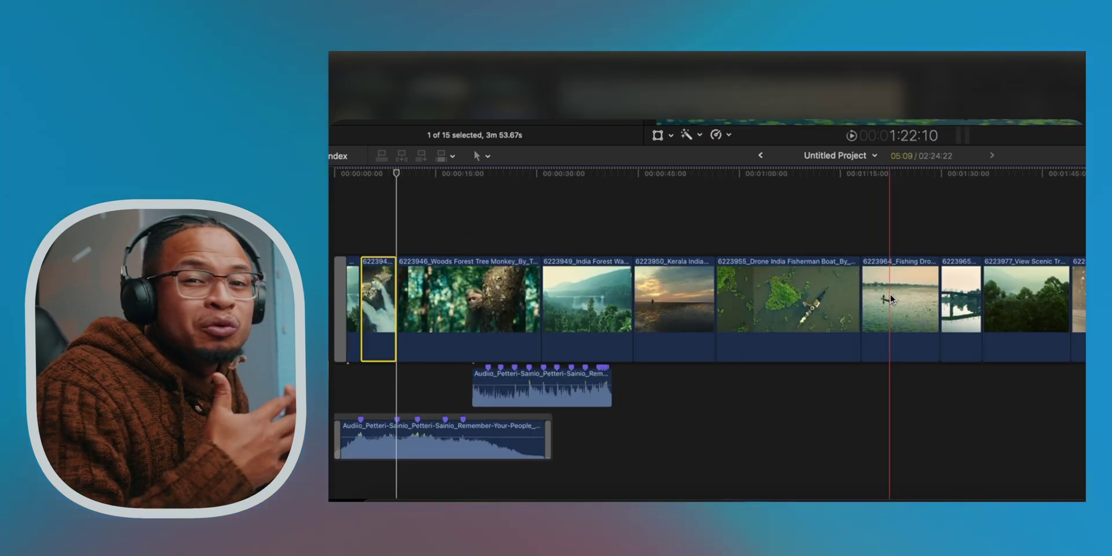
left_click(891, 299)
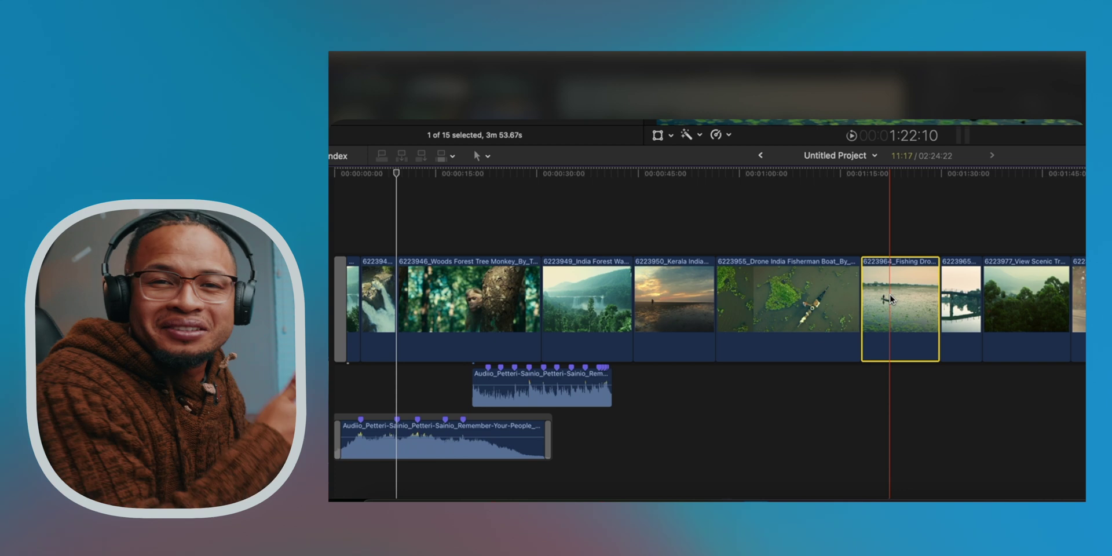
left_click_drag(891, 299, 439, 295)
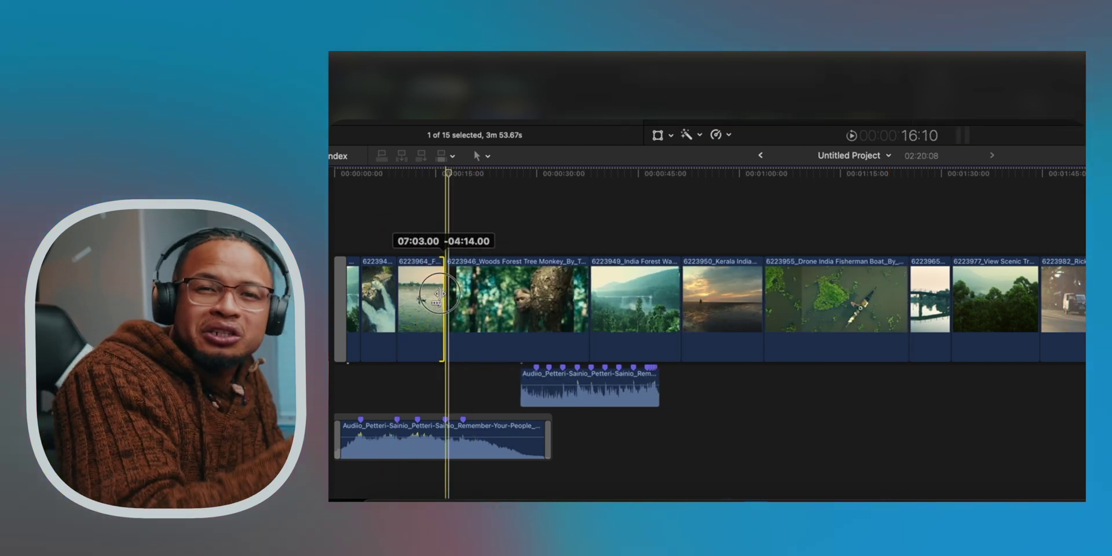
left_click(401, 199)
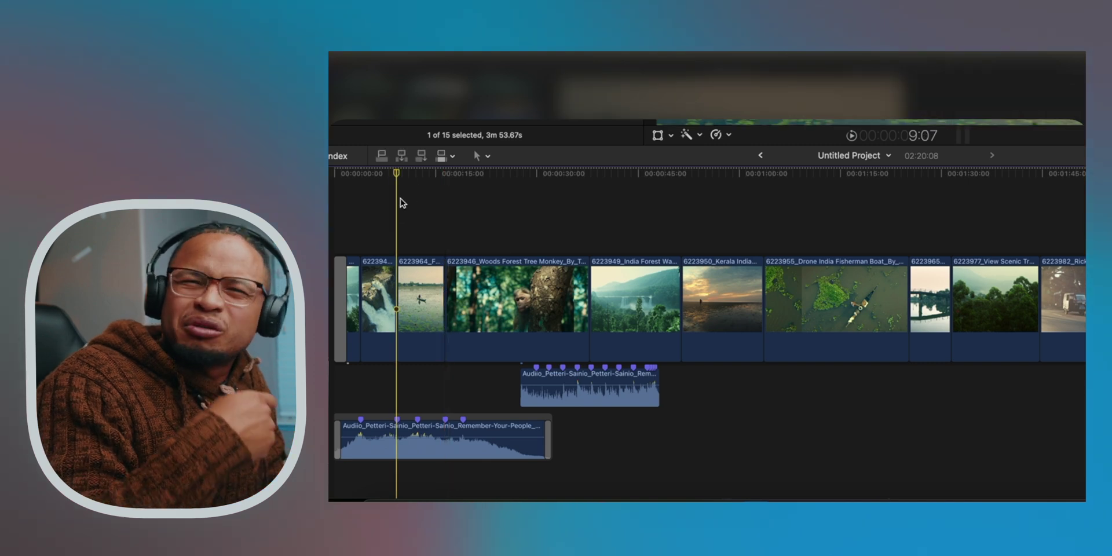
key("space")
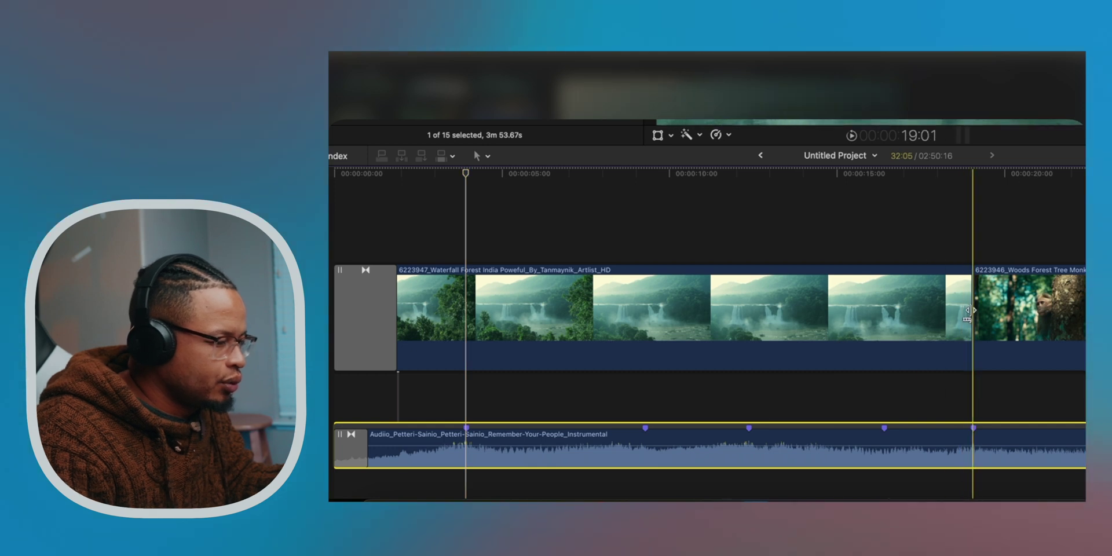
Trim the waterfall clip to end on the first beat and place the fishing drone clip after it.
left_click_drag(966, 313, 680, 339)
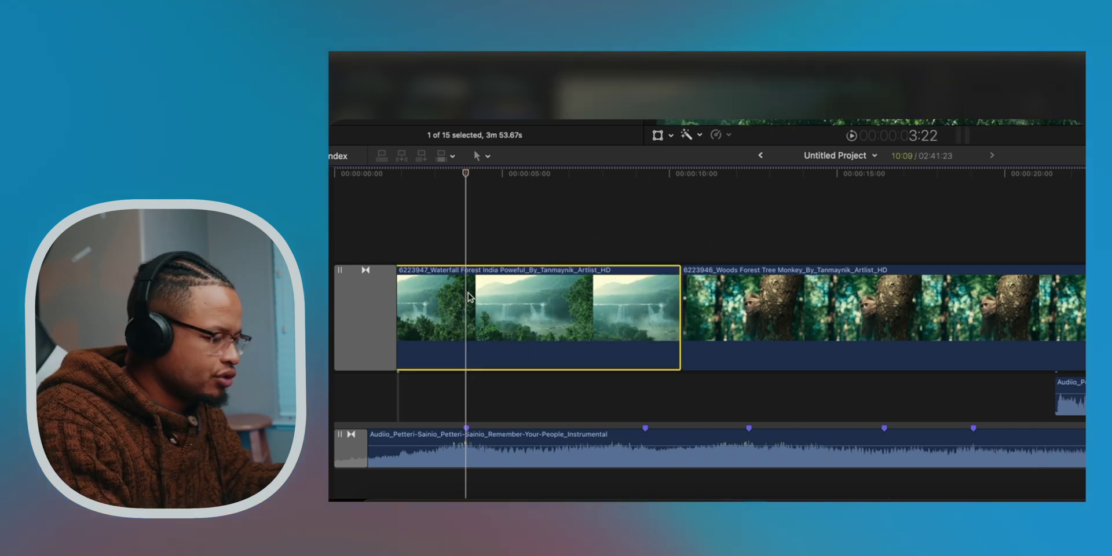
key("alt+bracketright")
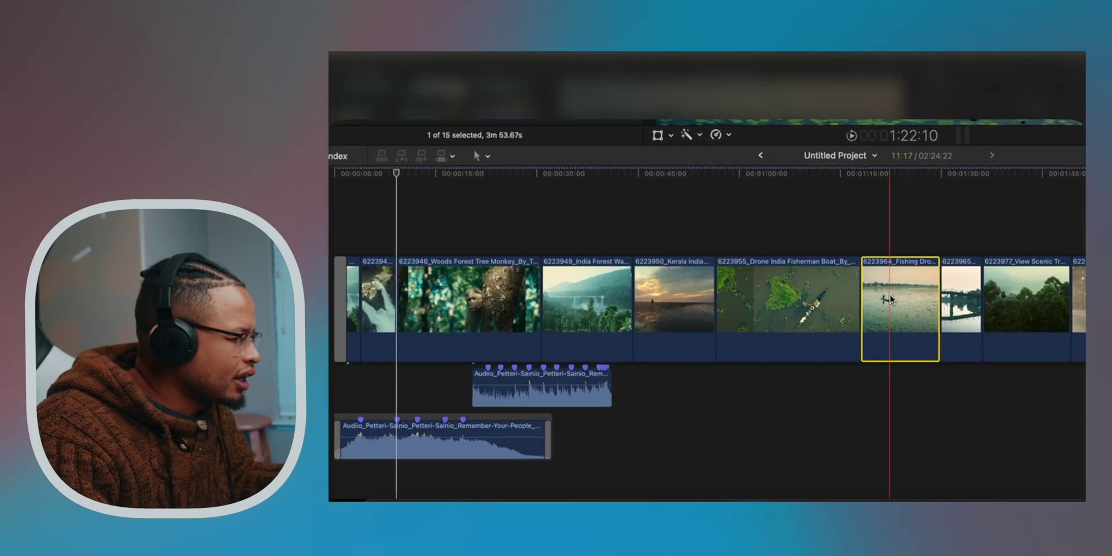
left_click_drag(890, 299, 441, 295)
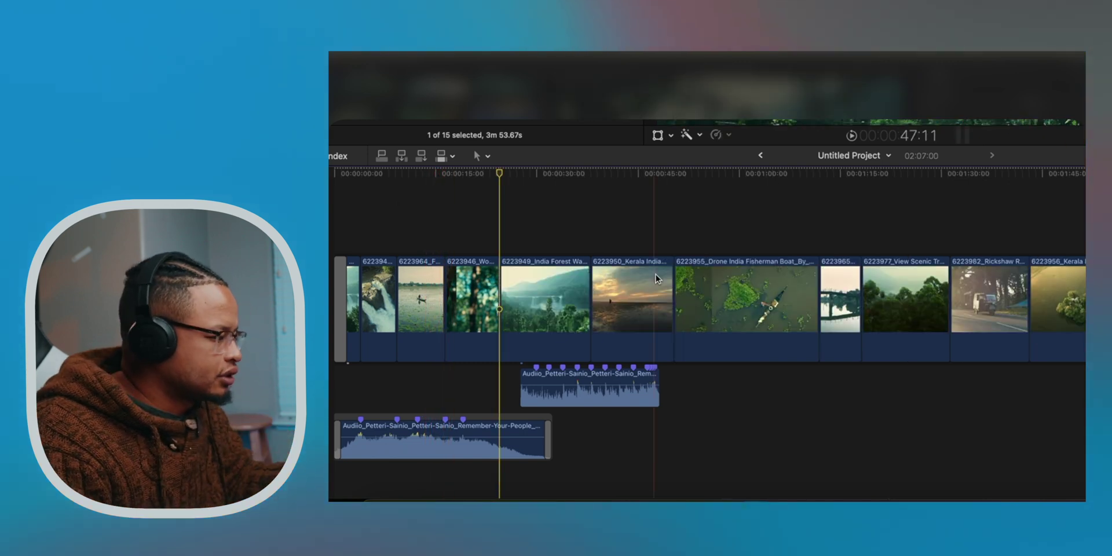
Push every clip from 6223949 onward later to widen the gap, and adjust the monkey clip's end edge.
left_click_drag(1083, 284, 563, 313)
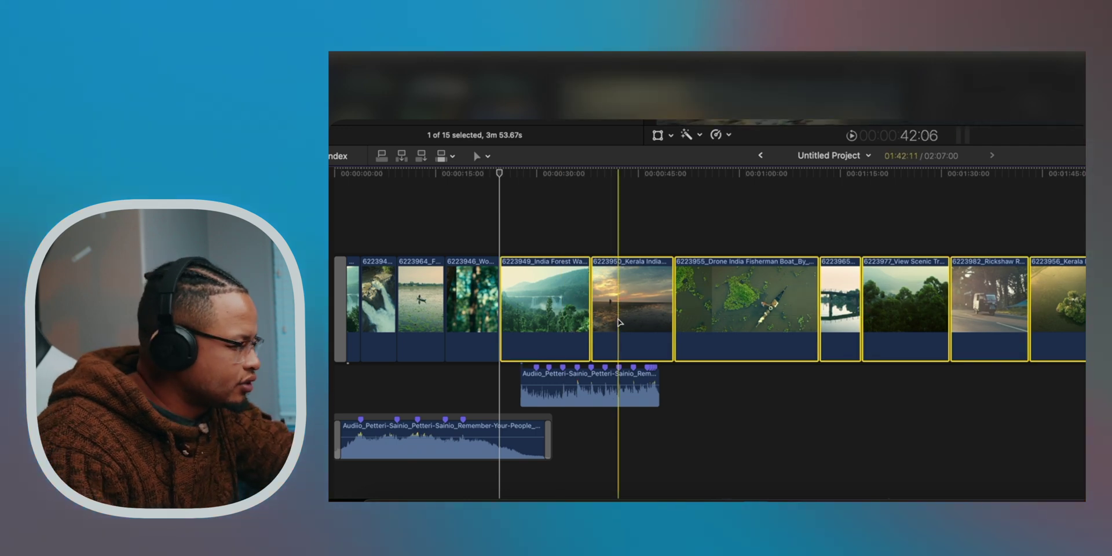
left_click_drag(553, 317, 582, 317)
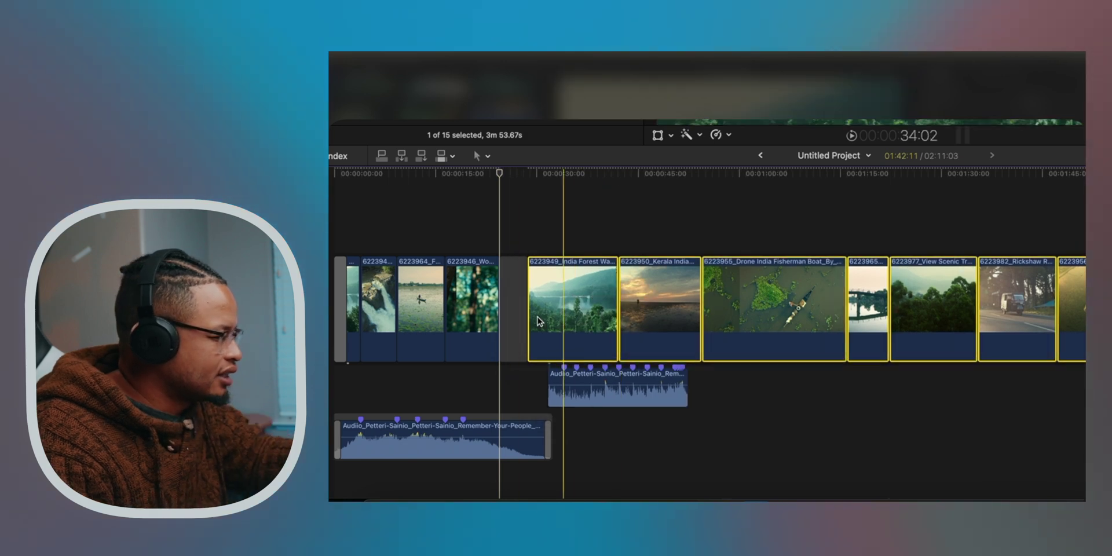
left_click(498, 302)
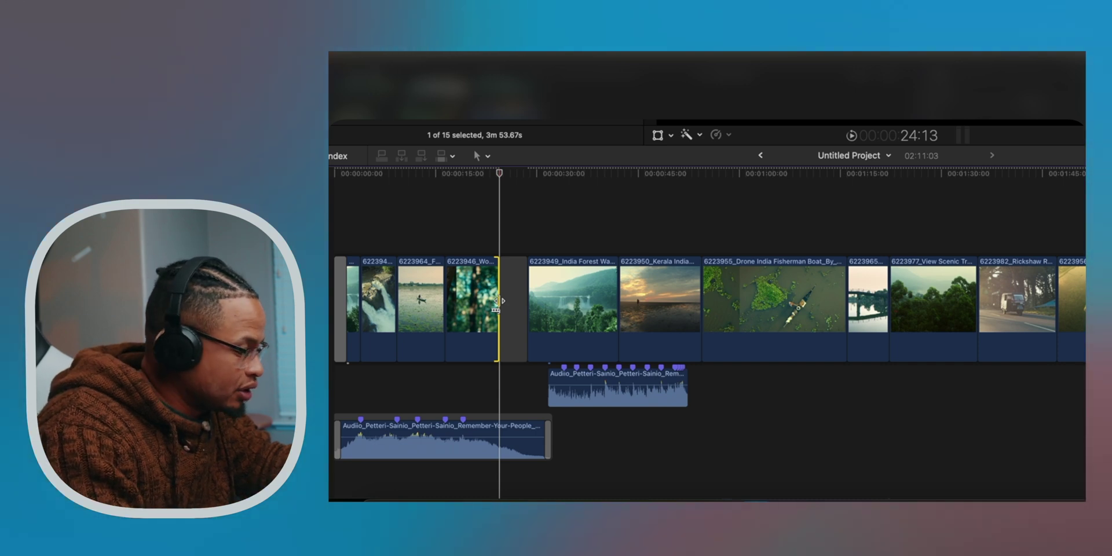
left_click(487, 224)
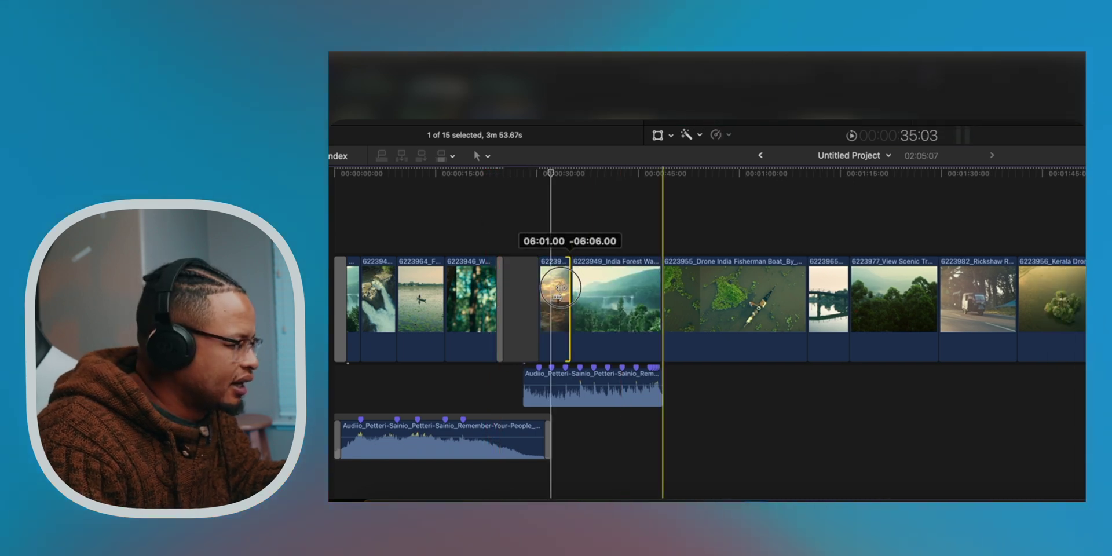
Shorten the sunset clip, trim the fisherman boat and Kerala drone clips, and slide the bridge clip into place.
left_click_drag(560, 287, 550, 286)
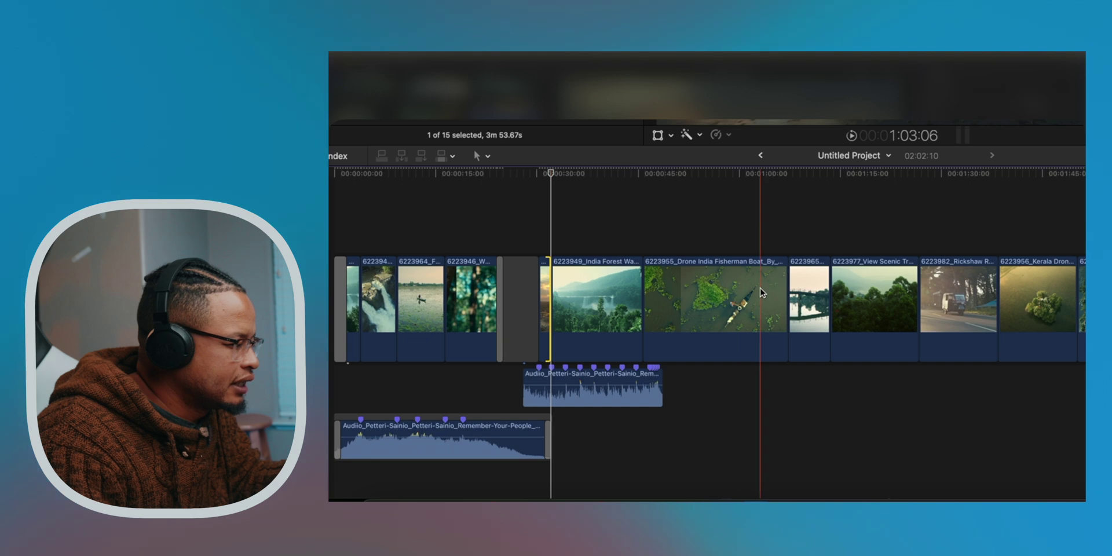
left_click(746, 304)
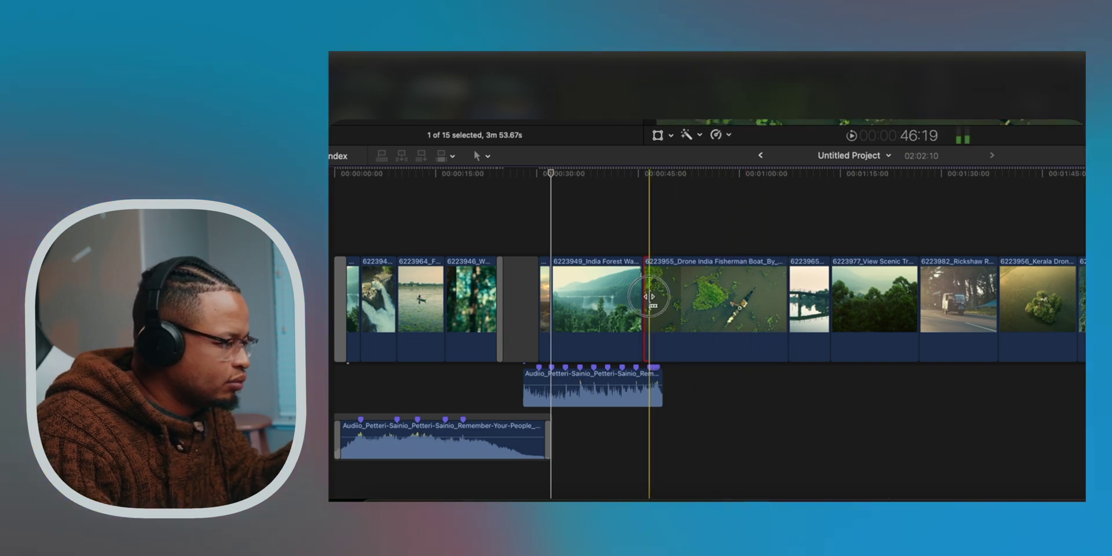
left_click_drag(651, 298, 746, 301)
left_click(752, 301)
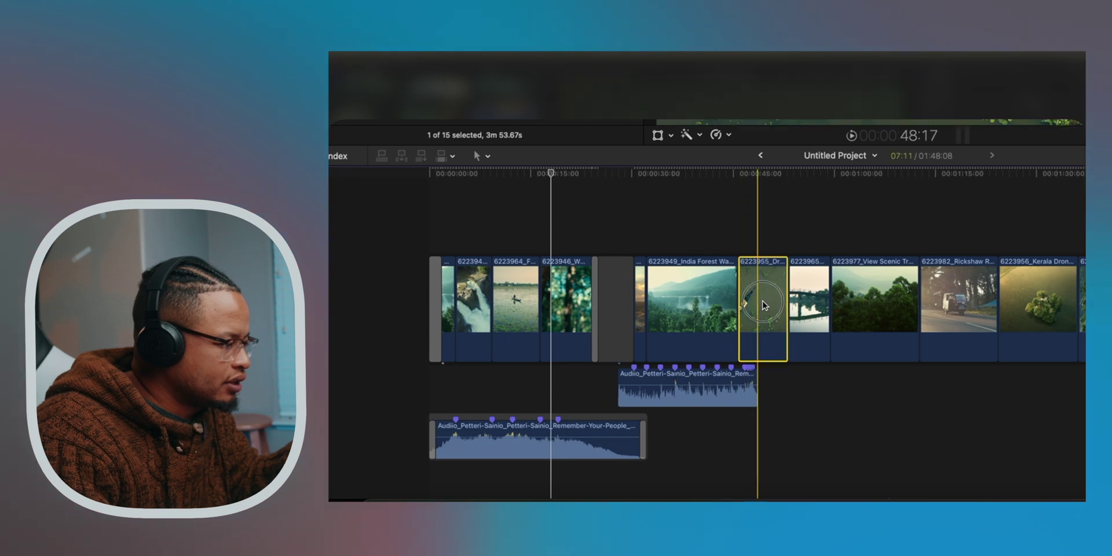
left_click_drag(752, 301, 658, 307)
left_click_drag(563, 300, 521, 300)
left_click_drag(643, 301, 528, 304)
Trim the bridge clip's end to the beat near 31 seconds and shift the music about three seconds later.
left_click(479, 194)
key("space")
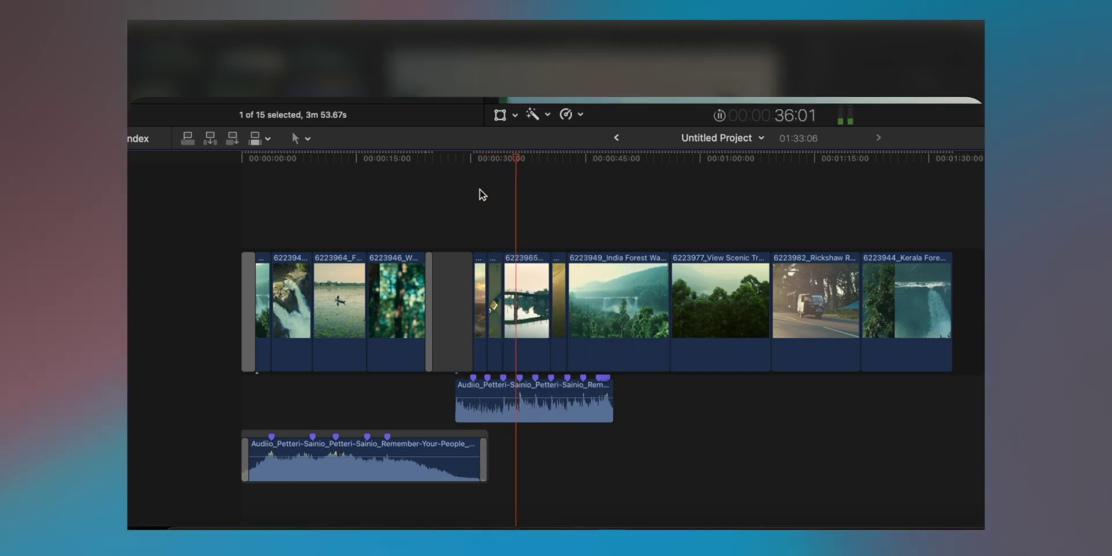
key("space")
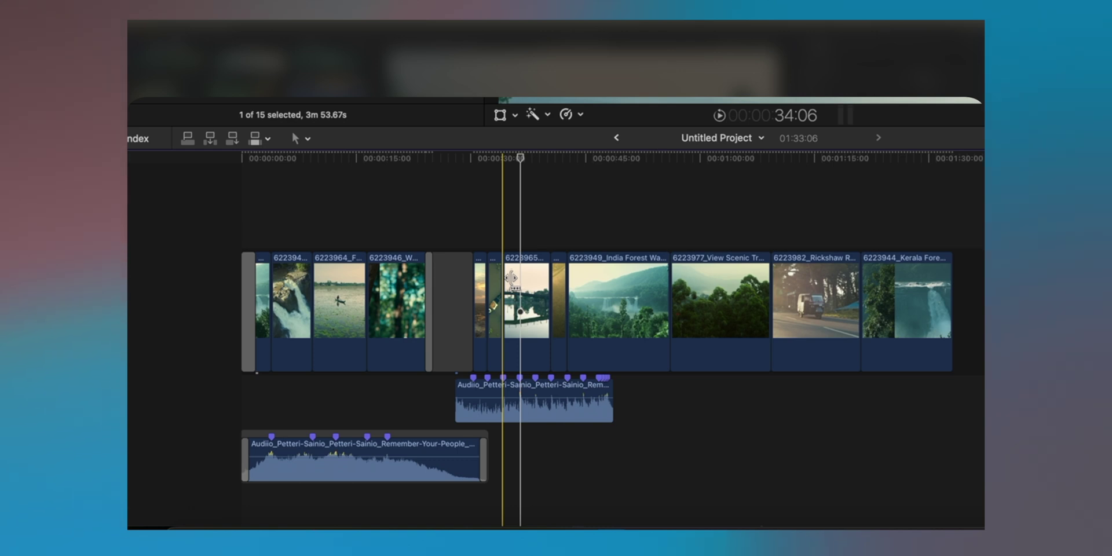
left_click_drag(548, 301, 519, 301)
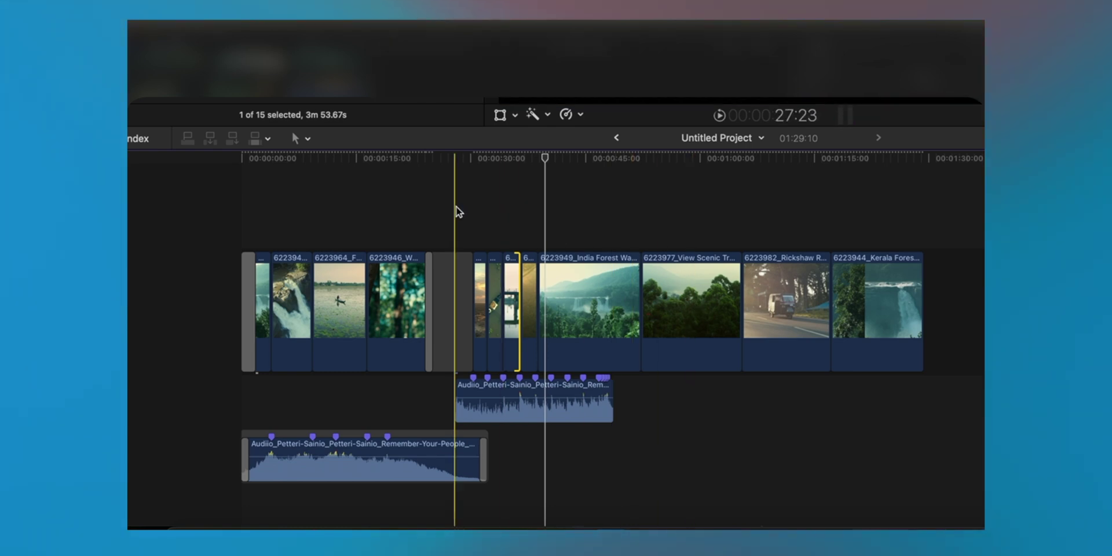
key("space")
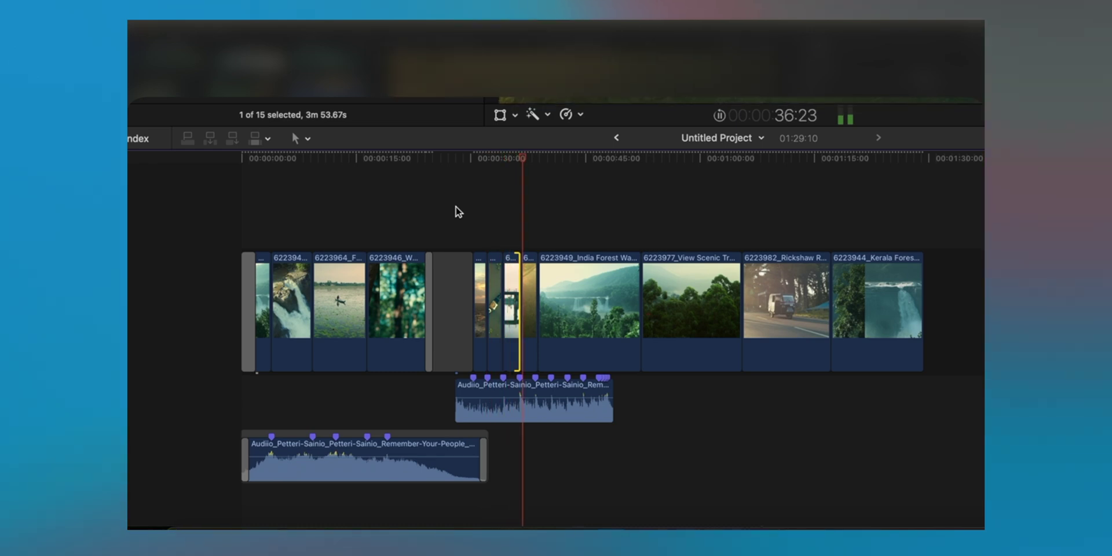
left_click_drag(461, 400, 483, 399)
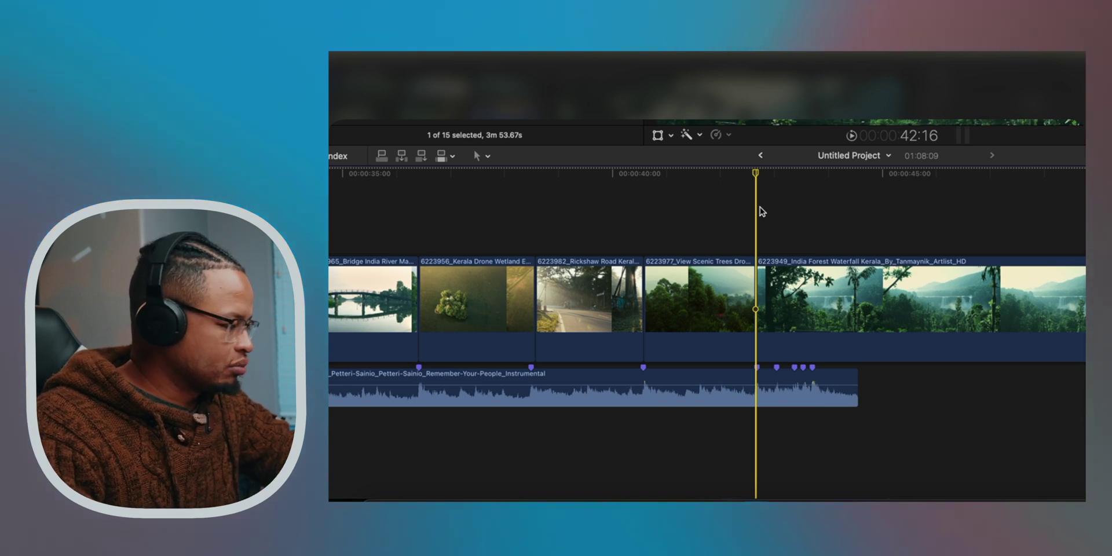
Split the India Forest Waterfall clip at the playhead and trim its start and end to the playhead.
left_click(777, 300)
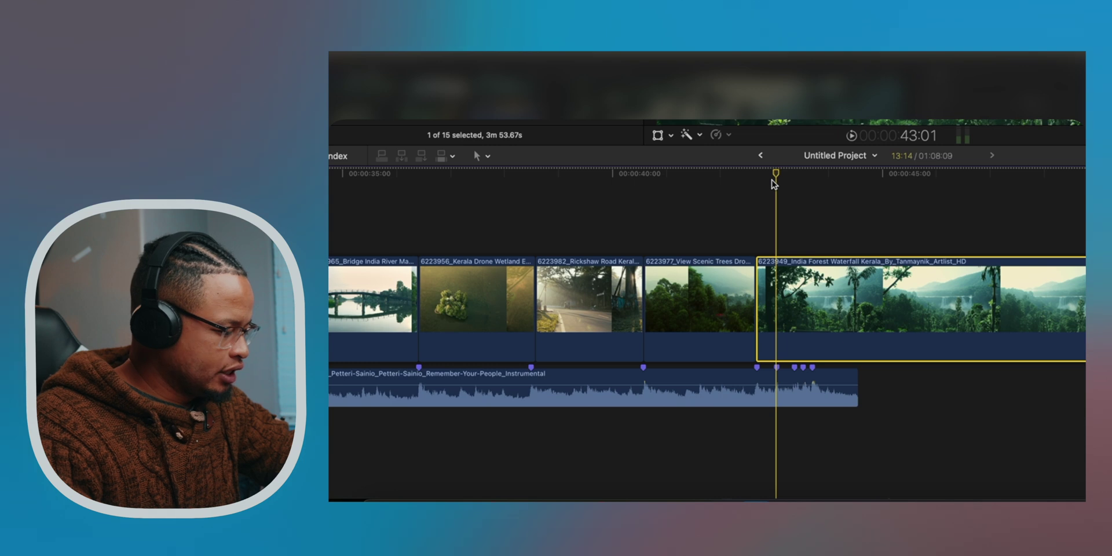
key("super+b")
left_click(786, 302)
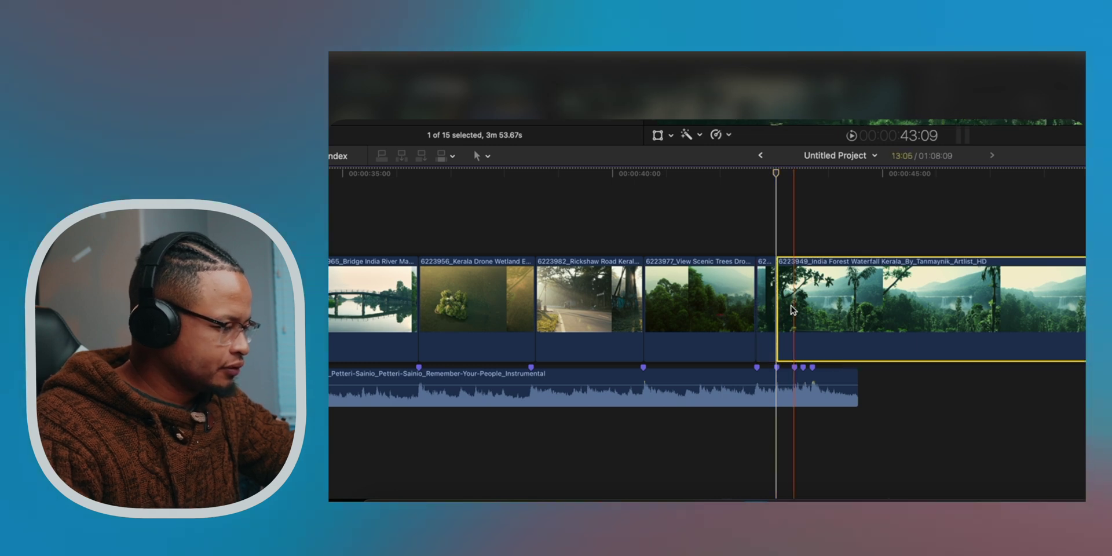
key("alt+[")
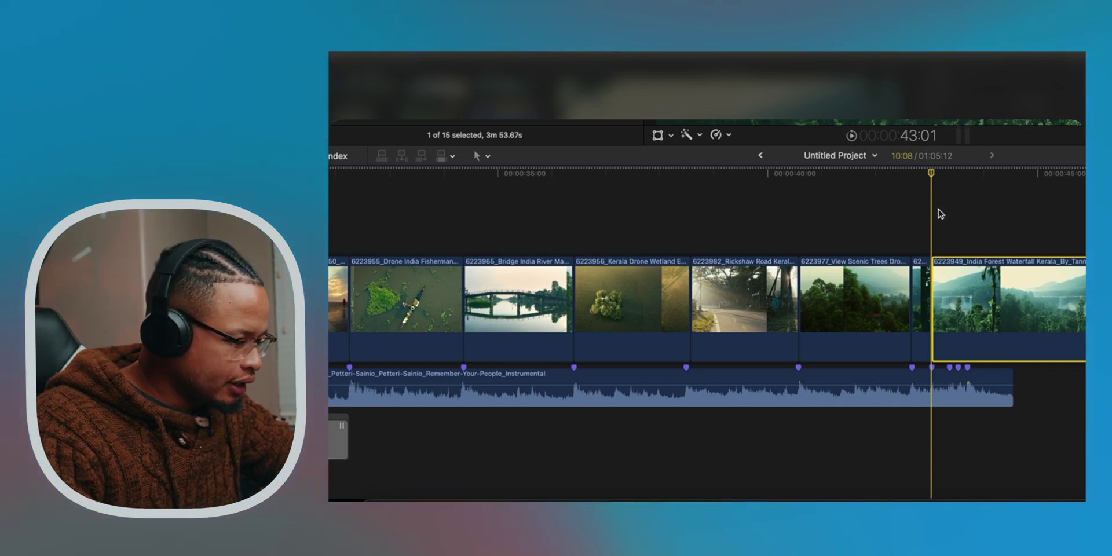
key("space")
key("space")
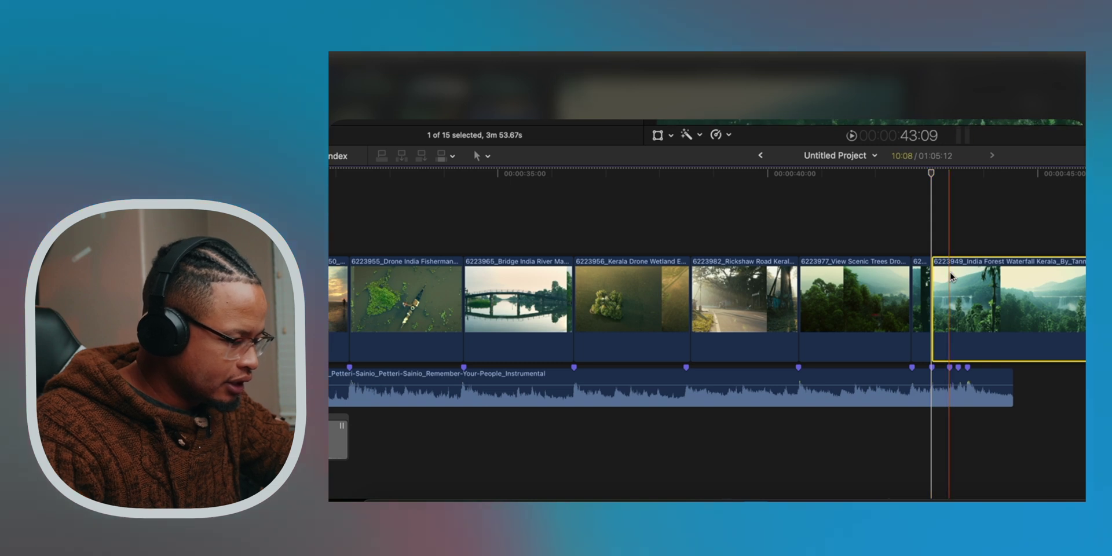
key("alt+]")
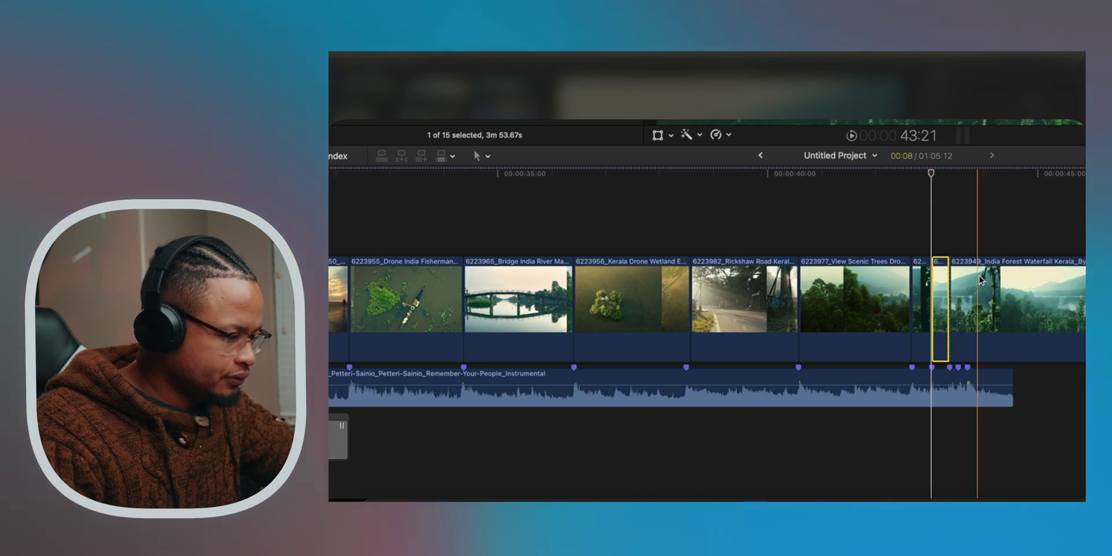
Repeatedly trim the India Forest Waterfall Kerala clip's start with Option-[ until its cut lands on the beat.
left_click(1035, 284)
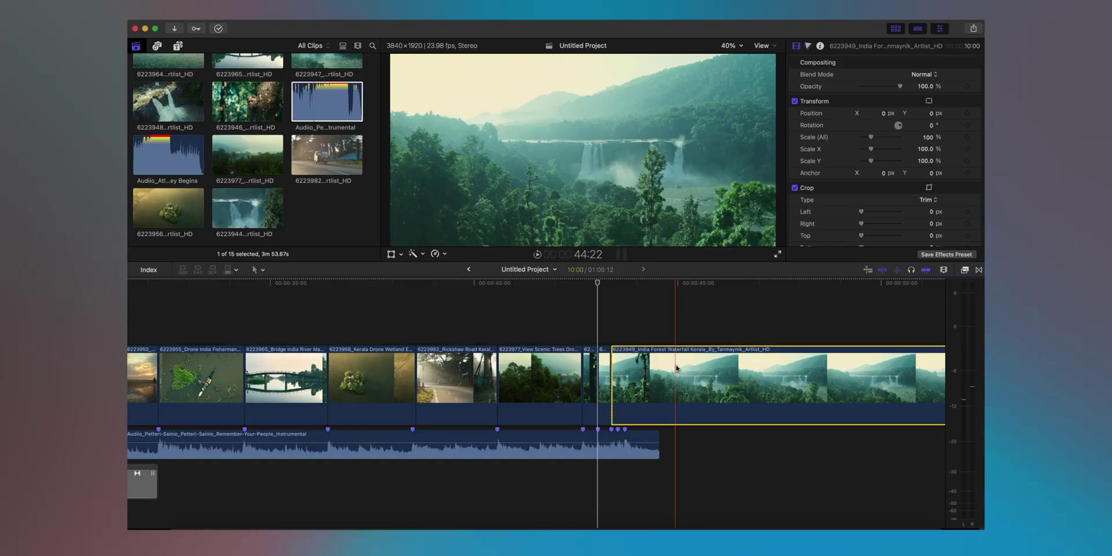
key("alt+[")
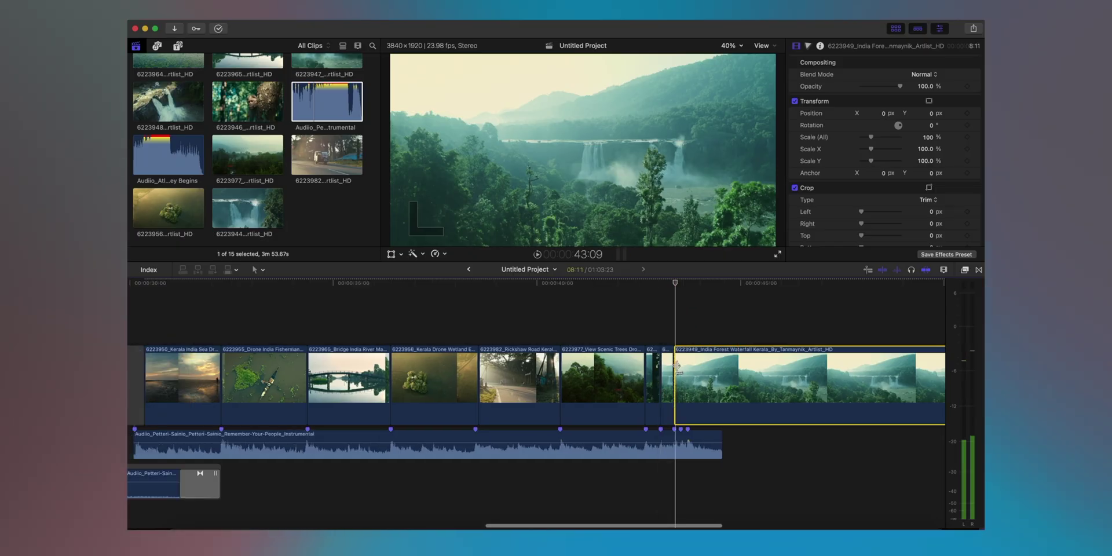
key("super+b")
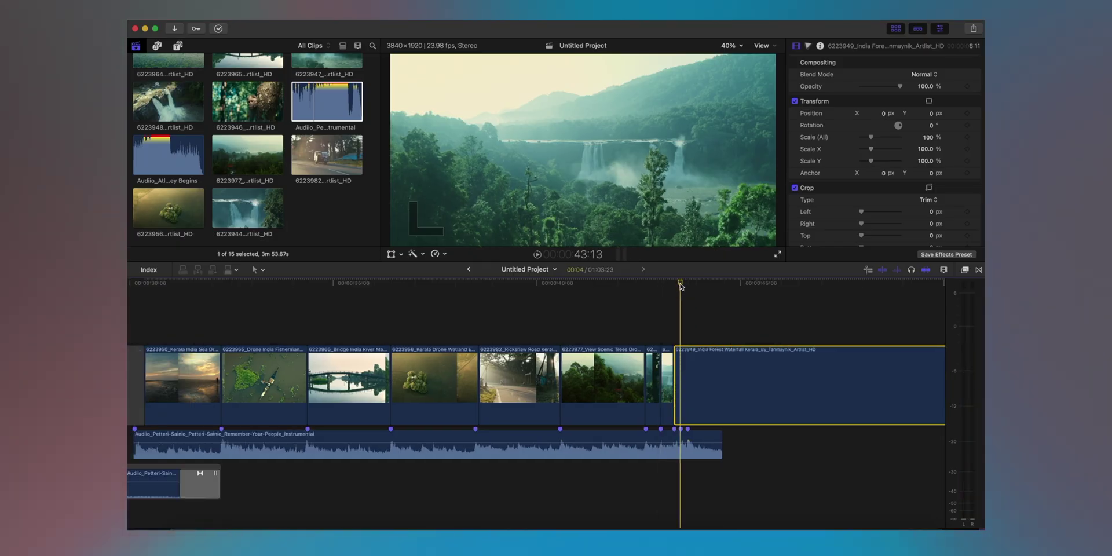
left_click(746, 320)
left_click(746, 364)
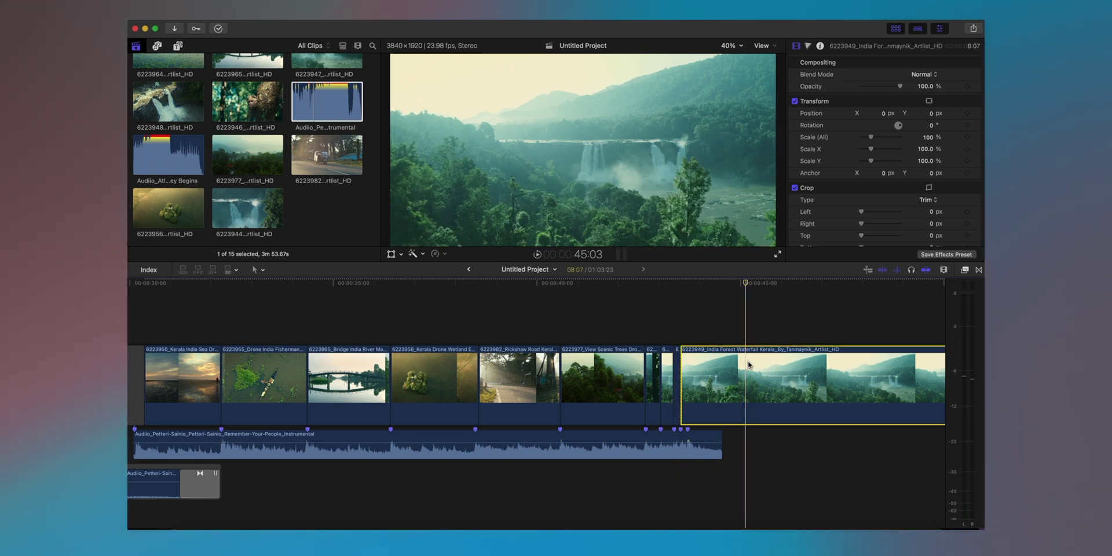
key("alt+[")
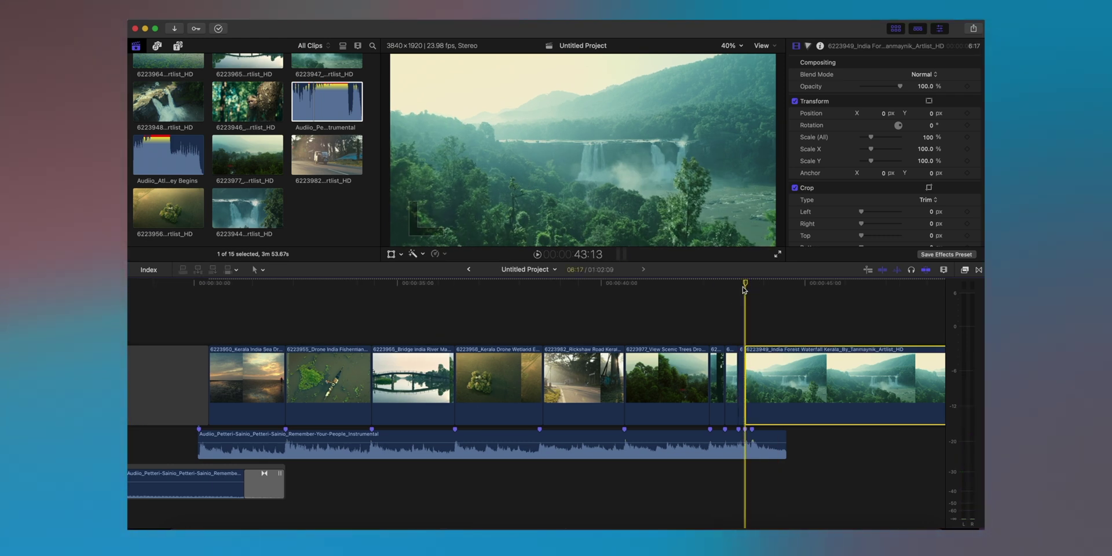
left_click(761, 356)
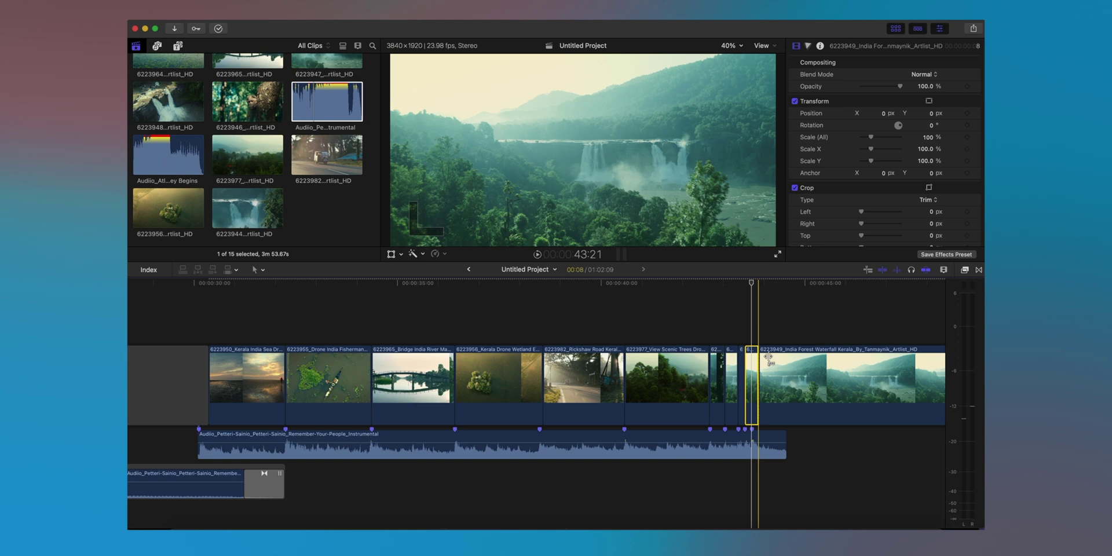
key("alt+[")
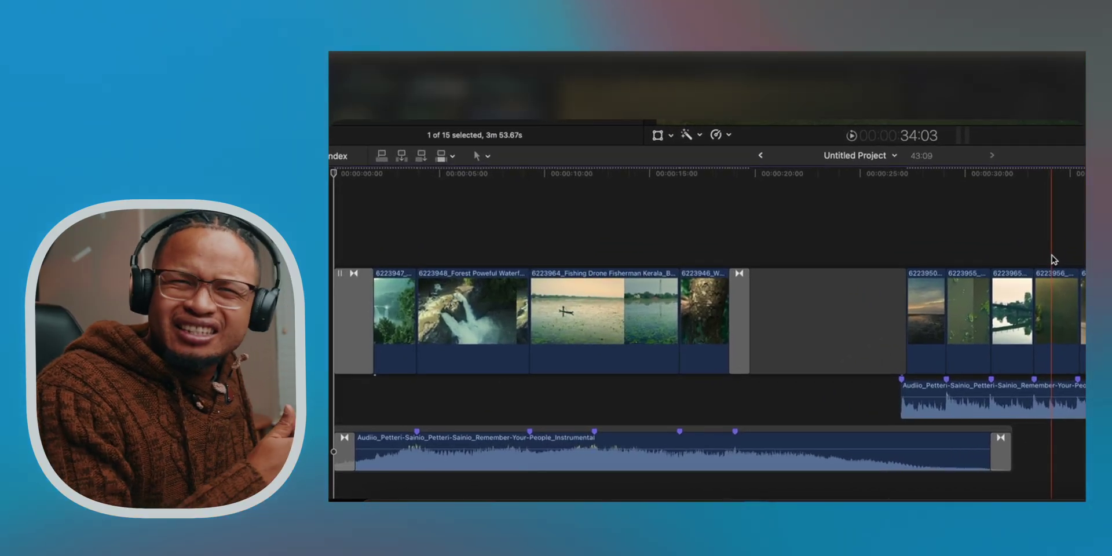
Play the montage, zoom in on the ending, park the playhead on the last beat, and select the music clip.
key("space")
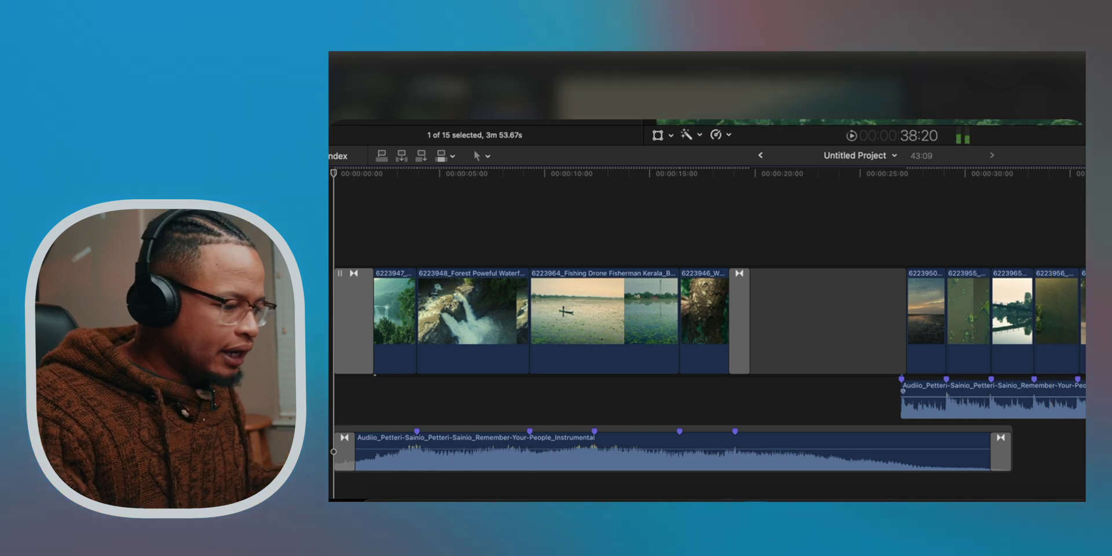
left_click(990, 403)
scroll(1068, 219, "right", 5)
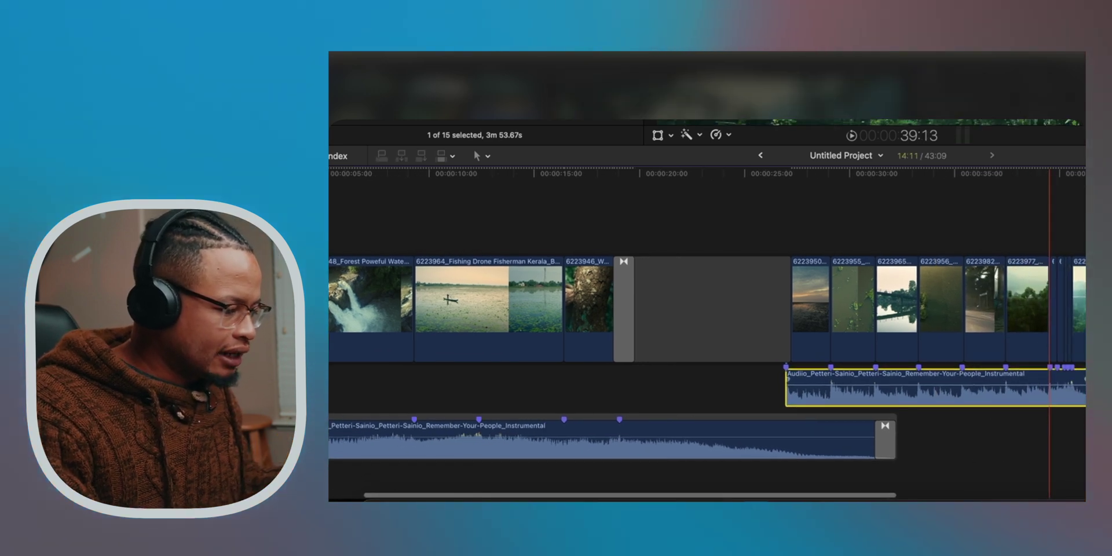
left_click(1058, 204)
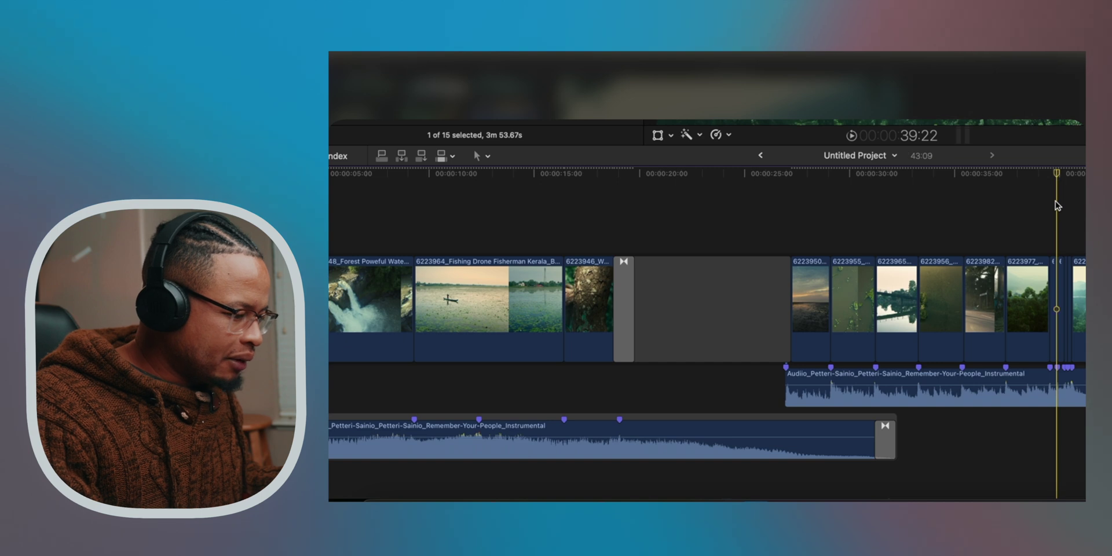
key("space")
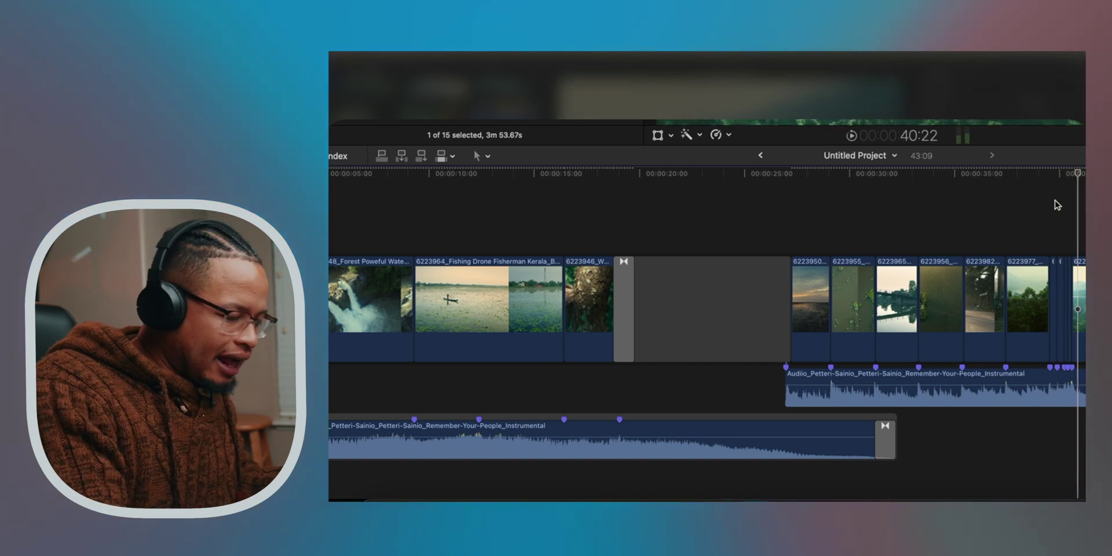
key("super+equal")
key("super+equal")
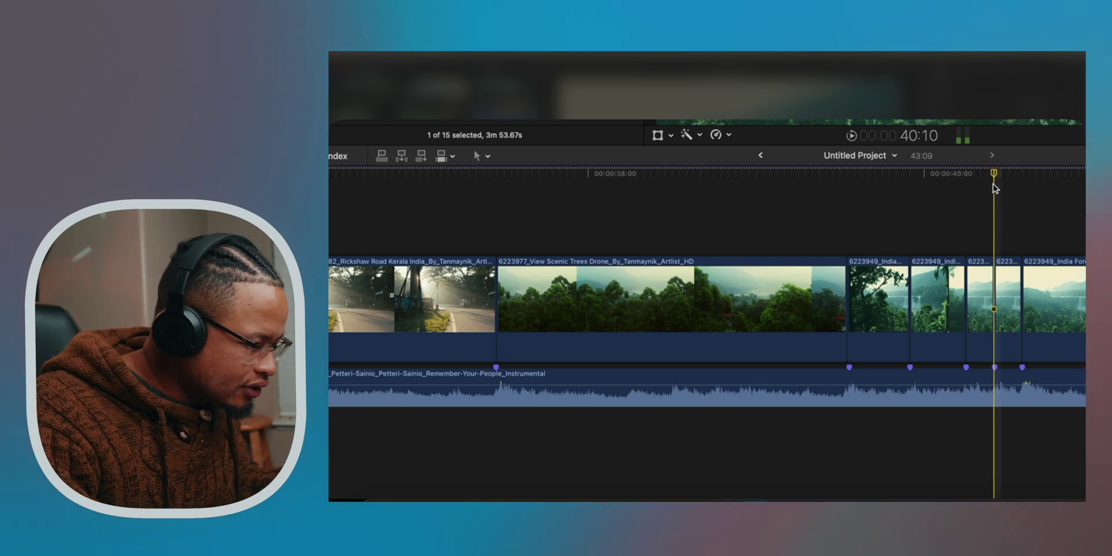
key("space")
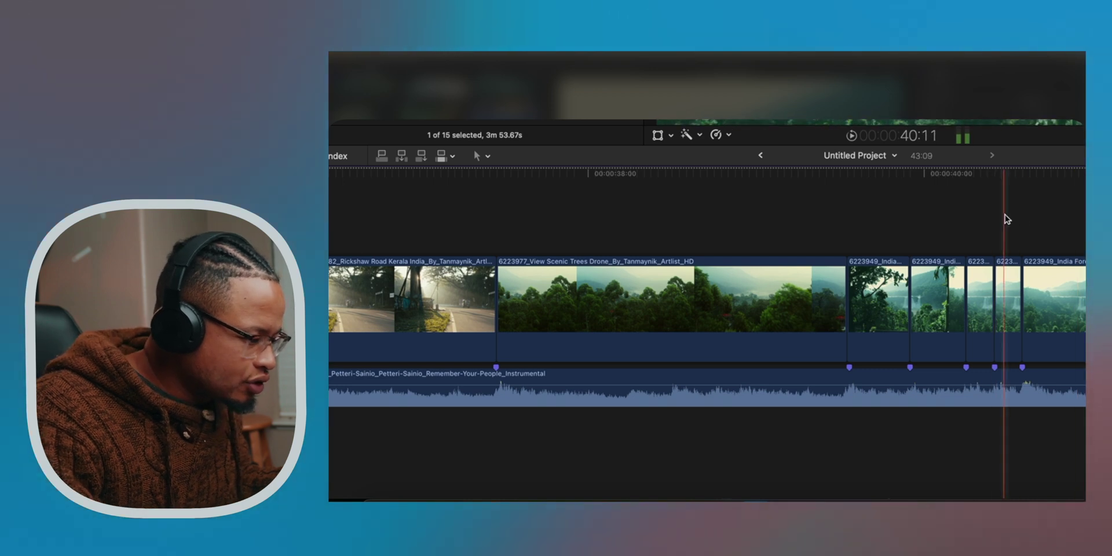
left_click(1032, 234)
key("space")
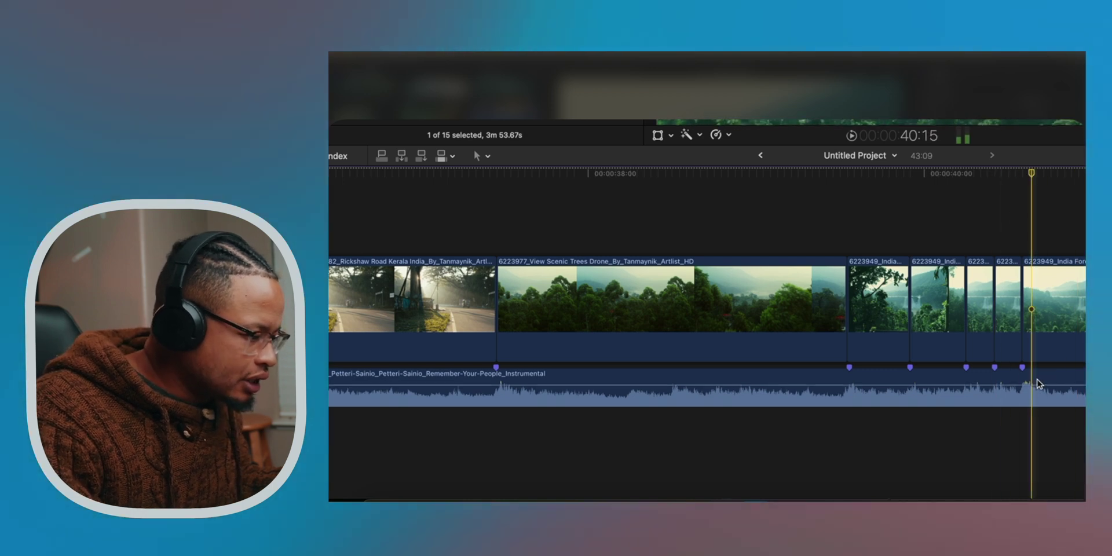
left_click(1035, 383)
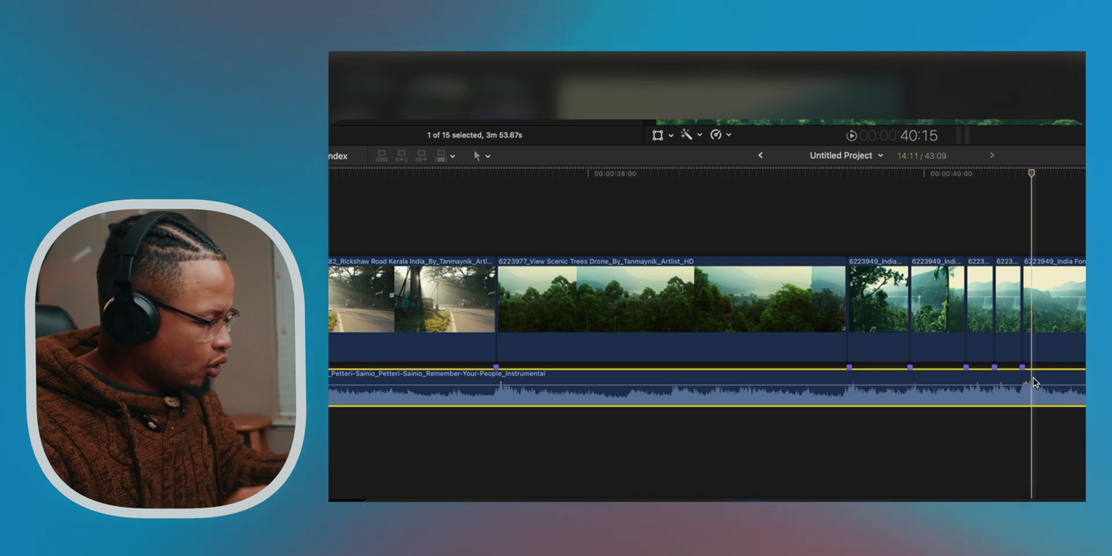
Add a Hold to the music clip at the final beat, lengthen it, and replay from about 39 seconds.
key("shift+h")
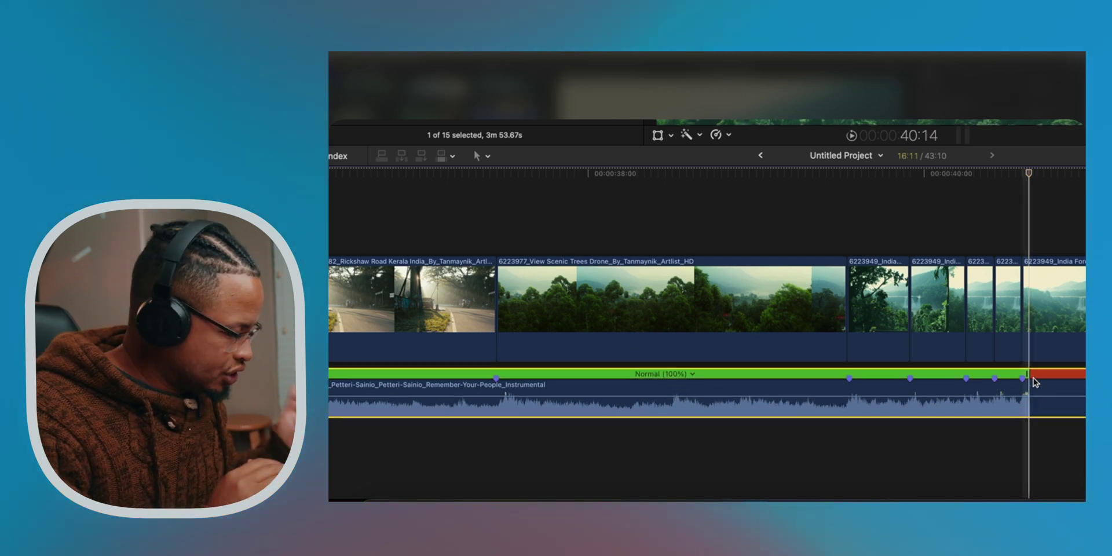
scroll(1034, 378, "right", 3)
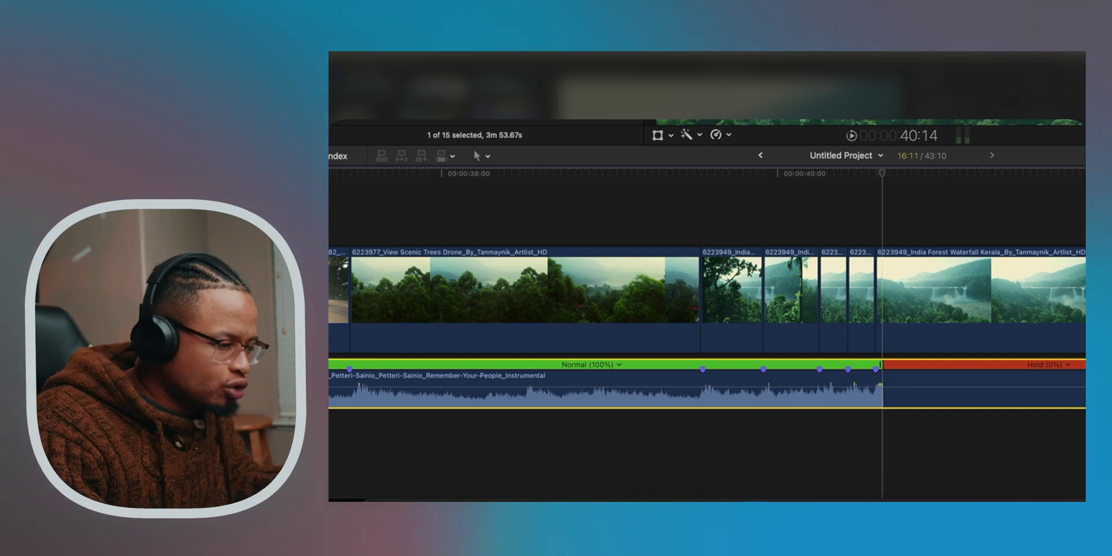
left_click_drag(881, 382, 889, 385)
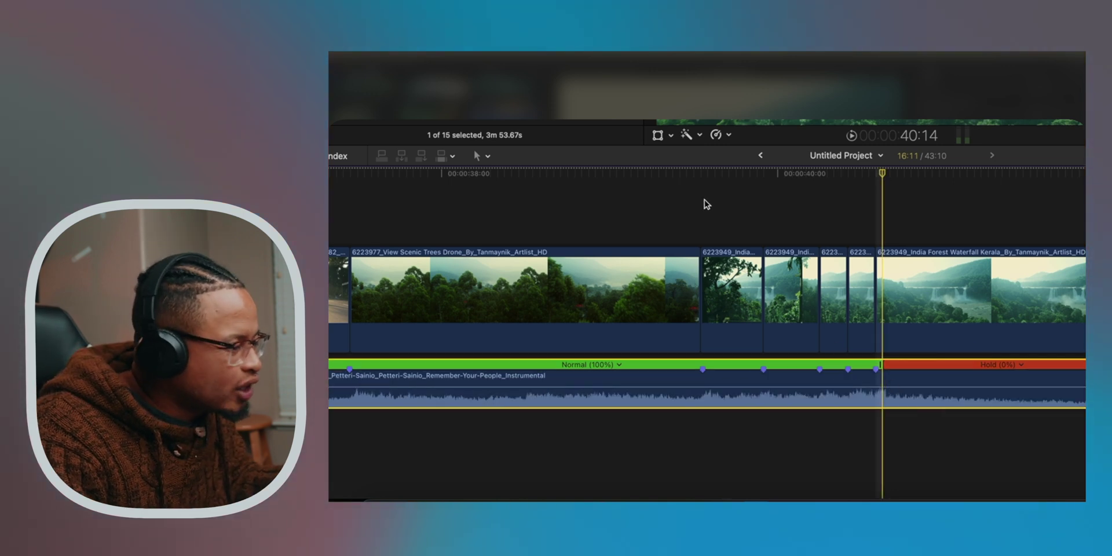
left_click(624, 183)
key("space")
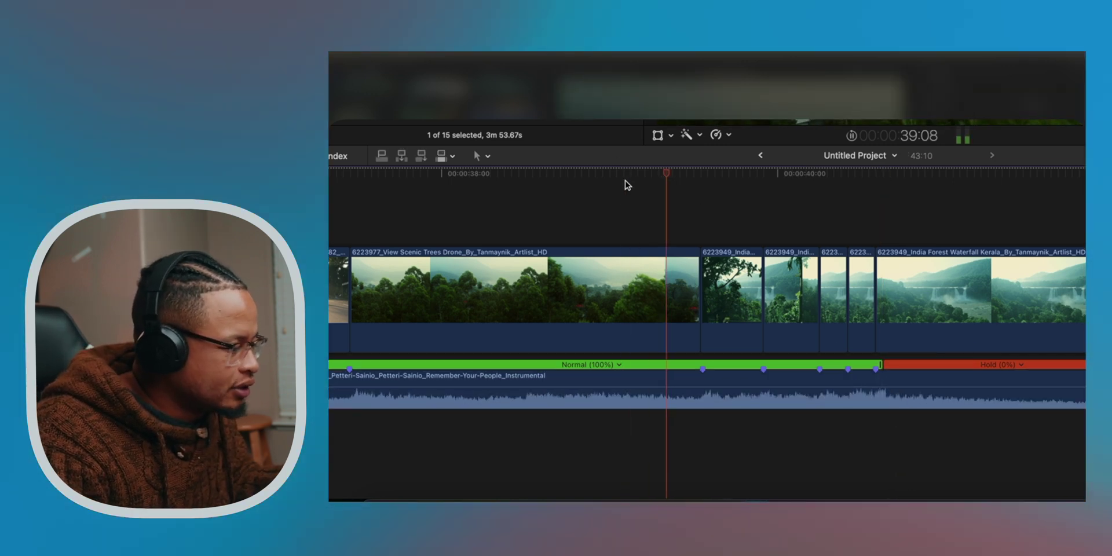
key("space")
left_click(895, 381)
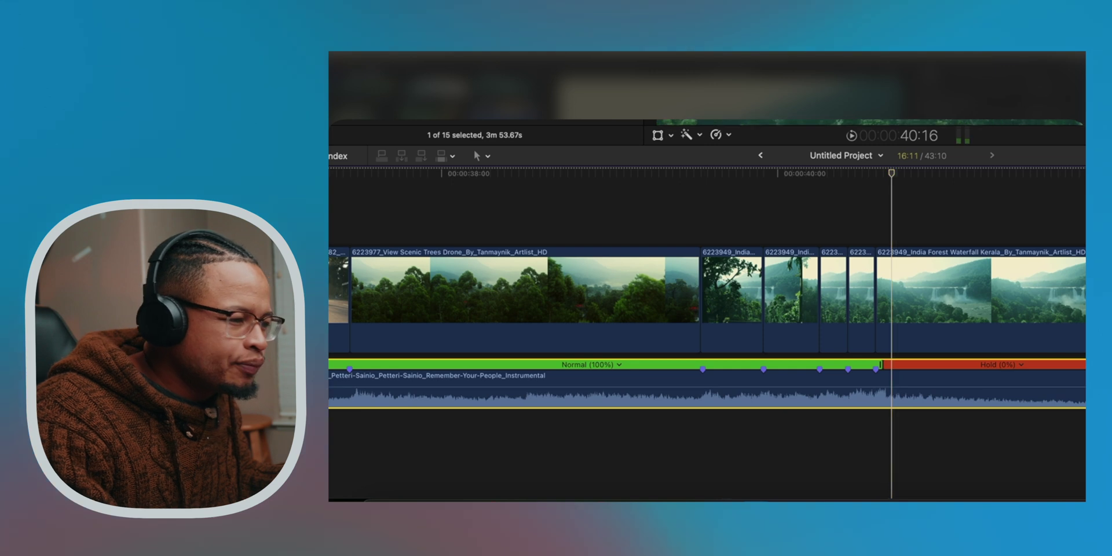
key("shift+slash")
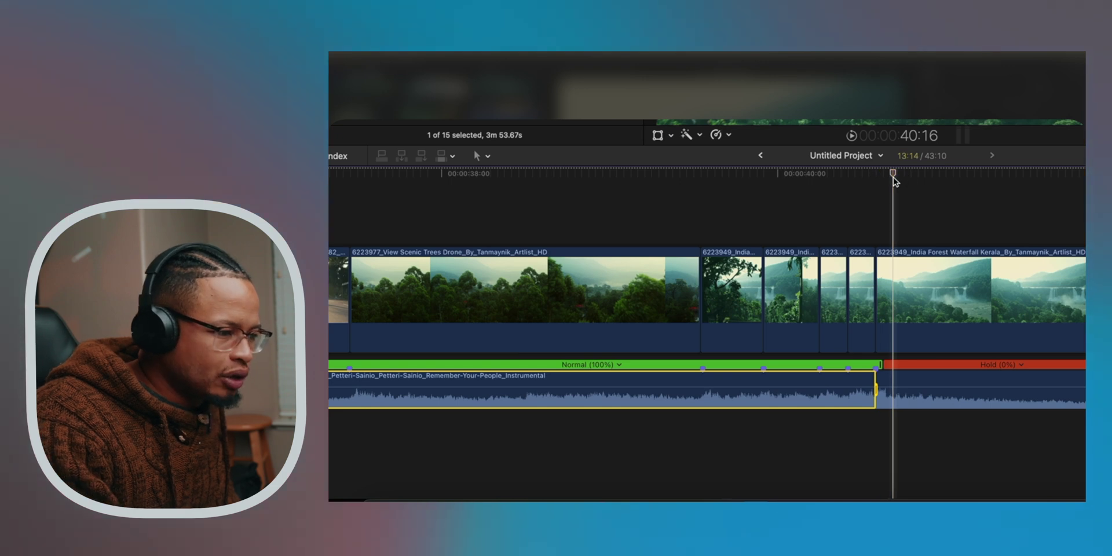
key("Left")
key("Left")
key("shift+slash")
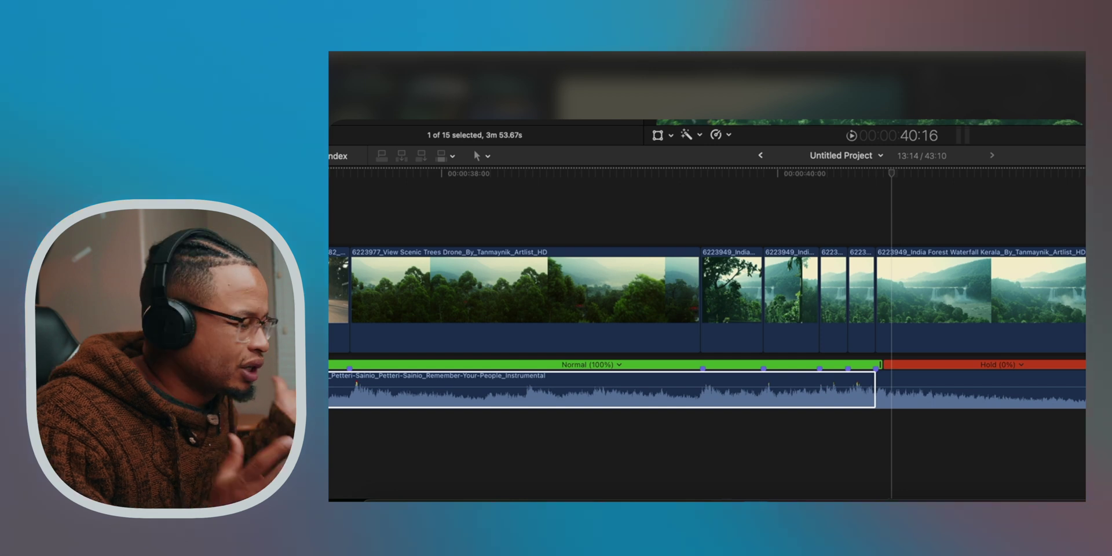
left_click(814, 185)
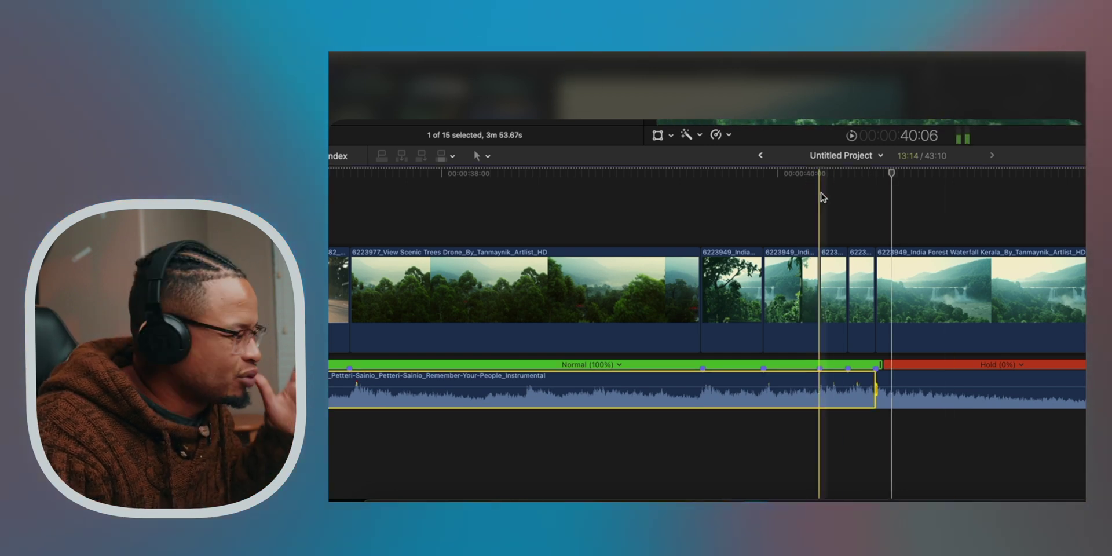
left_click(799, 184)
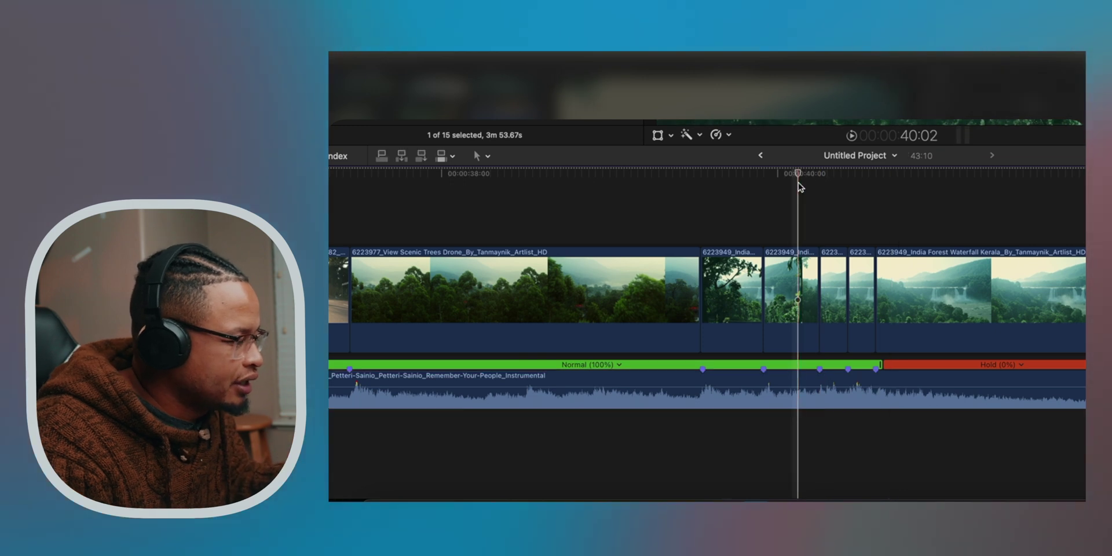
key("space")
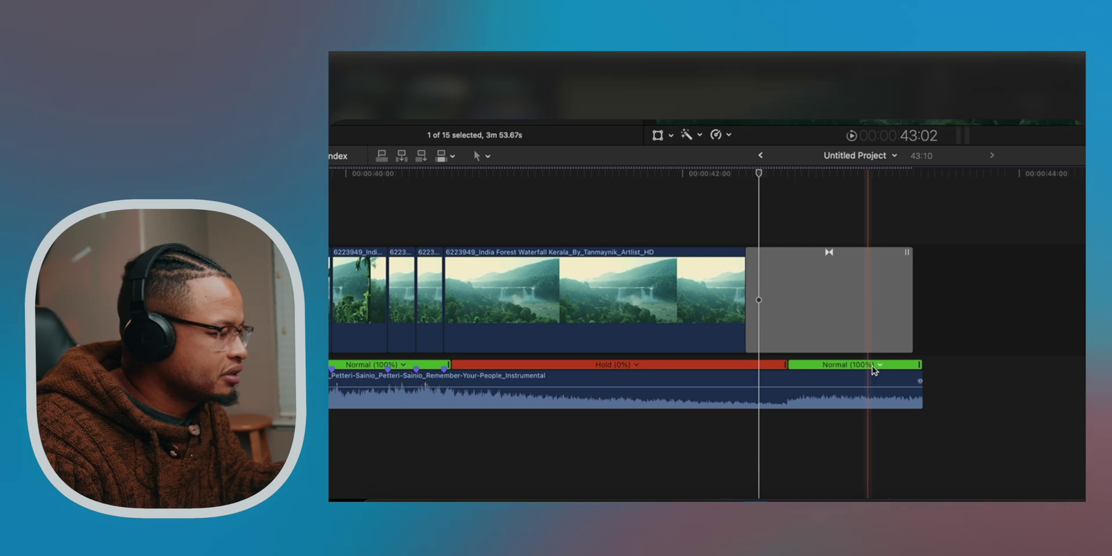
Trim the music clip's end about 18 frames left into the Hold segment and fit the project to view.
mouse_move(922, 387)
left_mouse_down()
mouse_move(790, 386)
mouse_move(908, 387)
left_mouse_up()
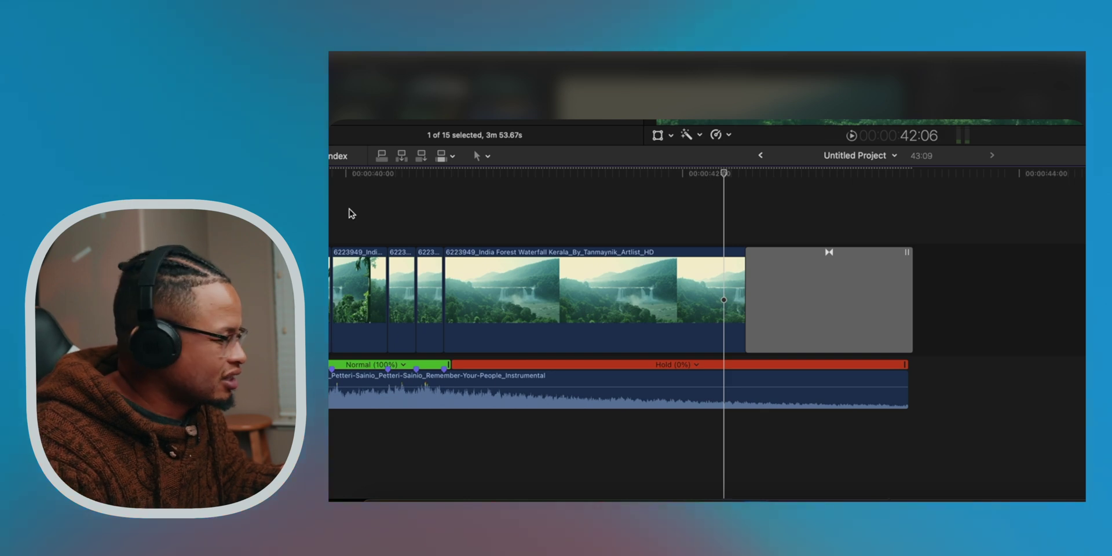
key("shift+z")
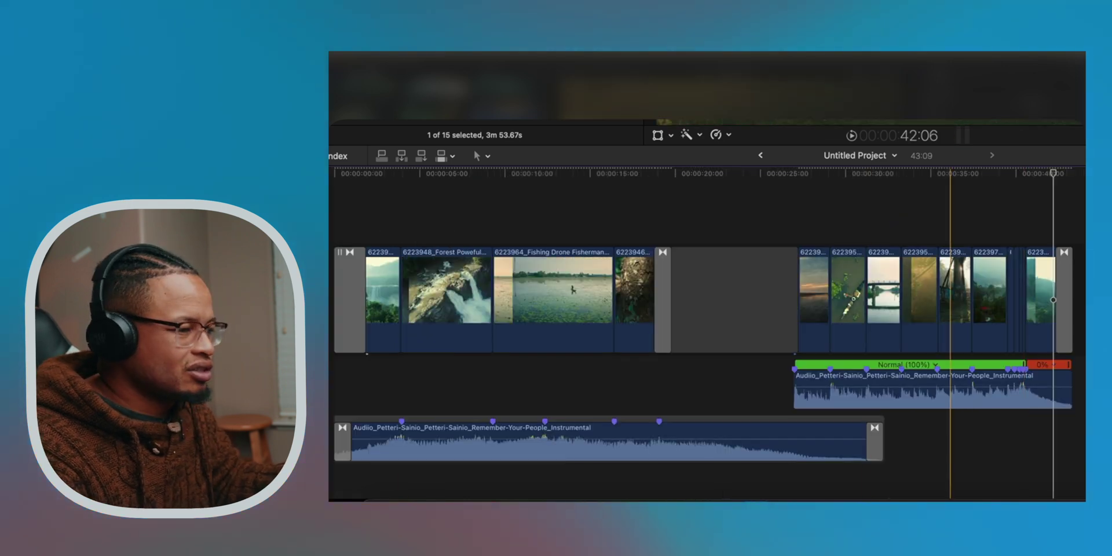